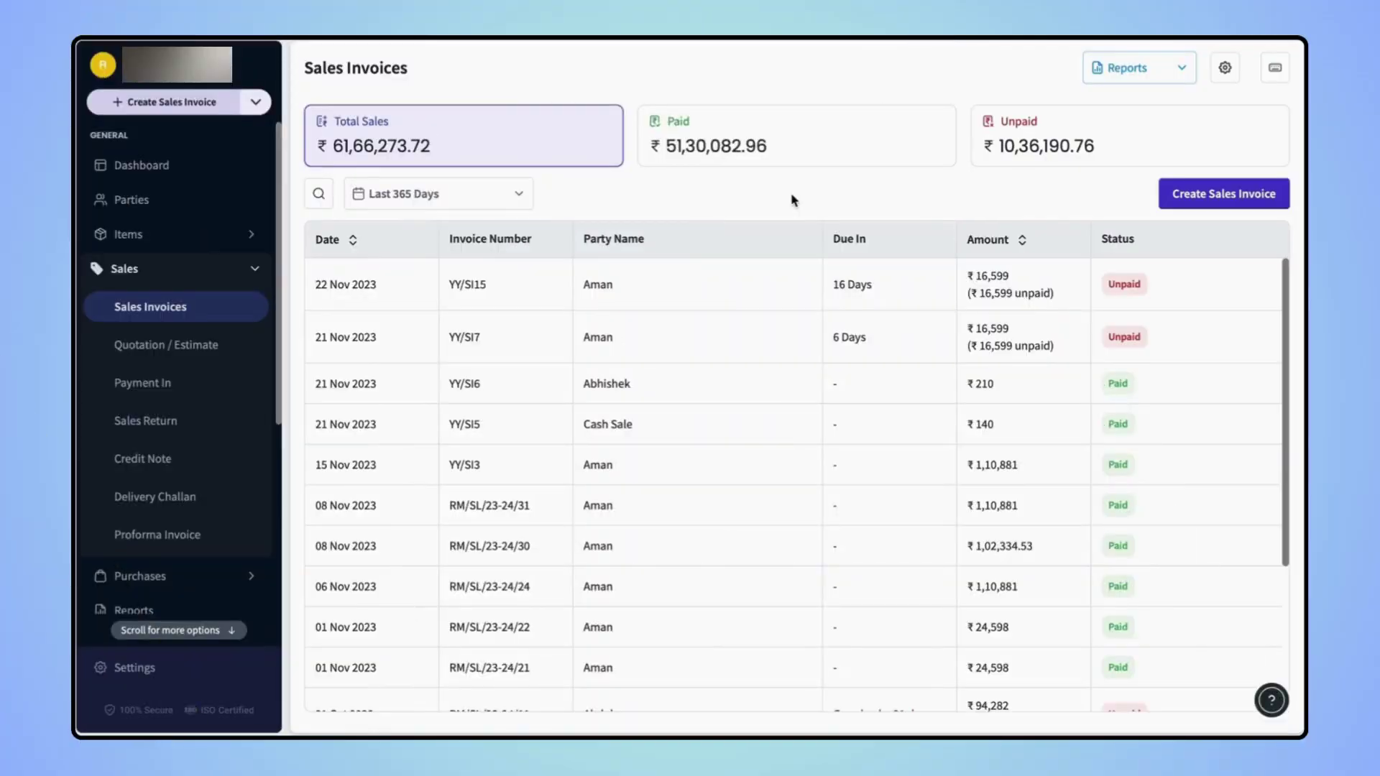
Bring up Quick Invoice Settings from the Sales Invoices list's settings gear.
{"action": "left_click", "coordinate": [1226, 71]}
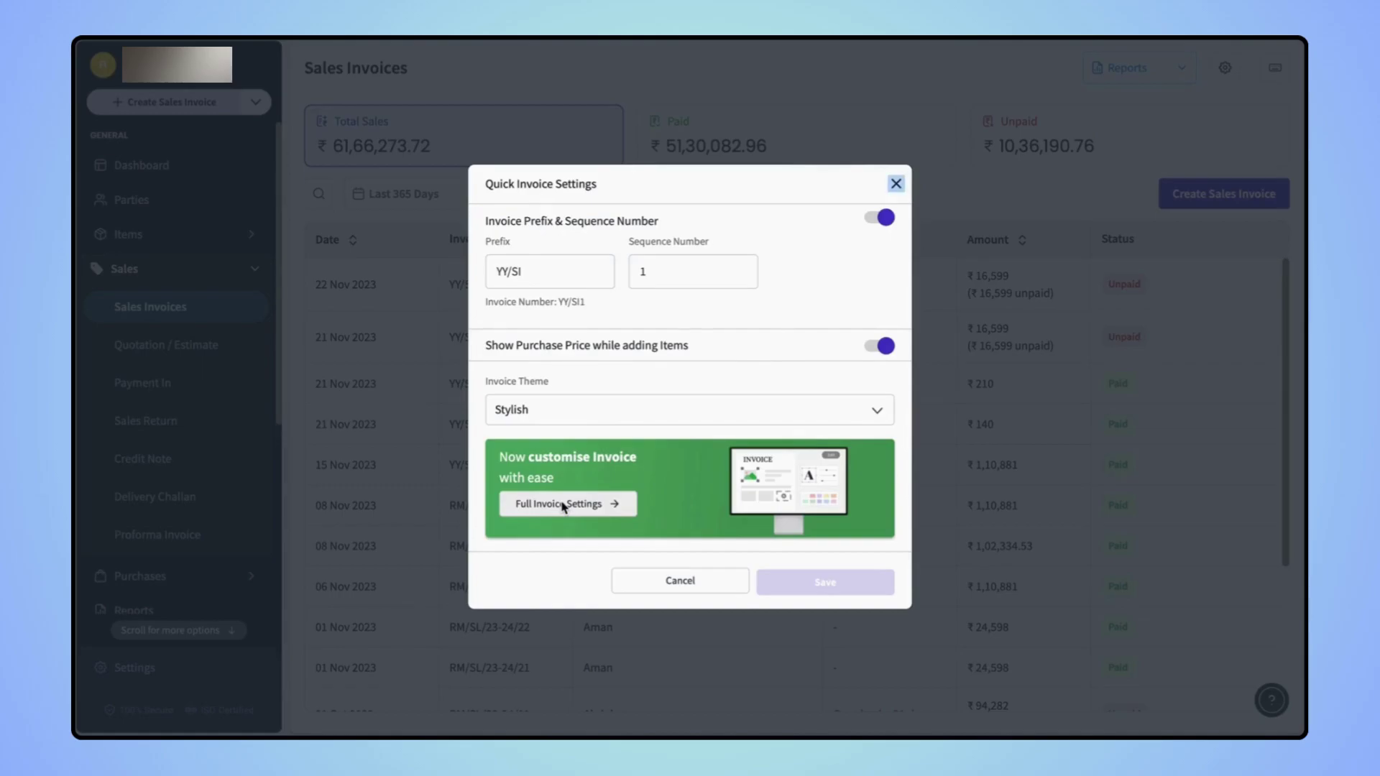
{"action": "left_click", "coordinate": [562, 505]}
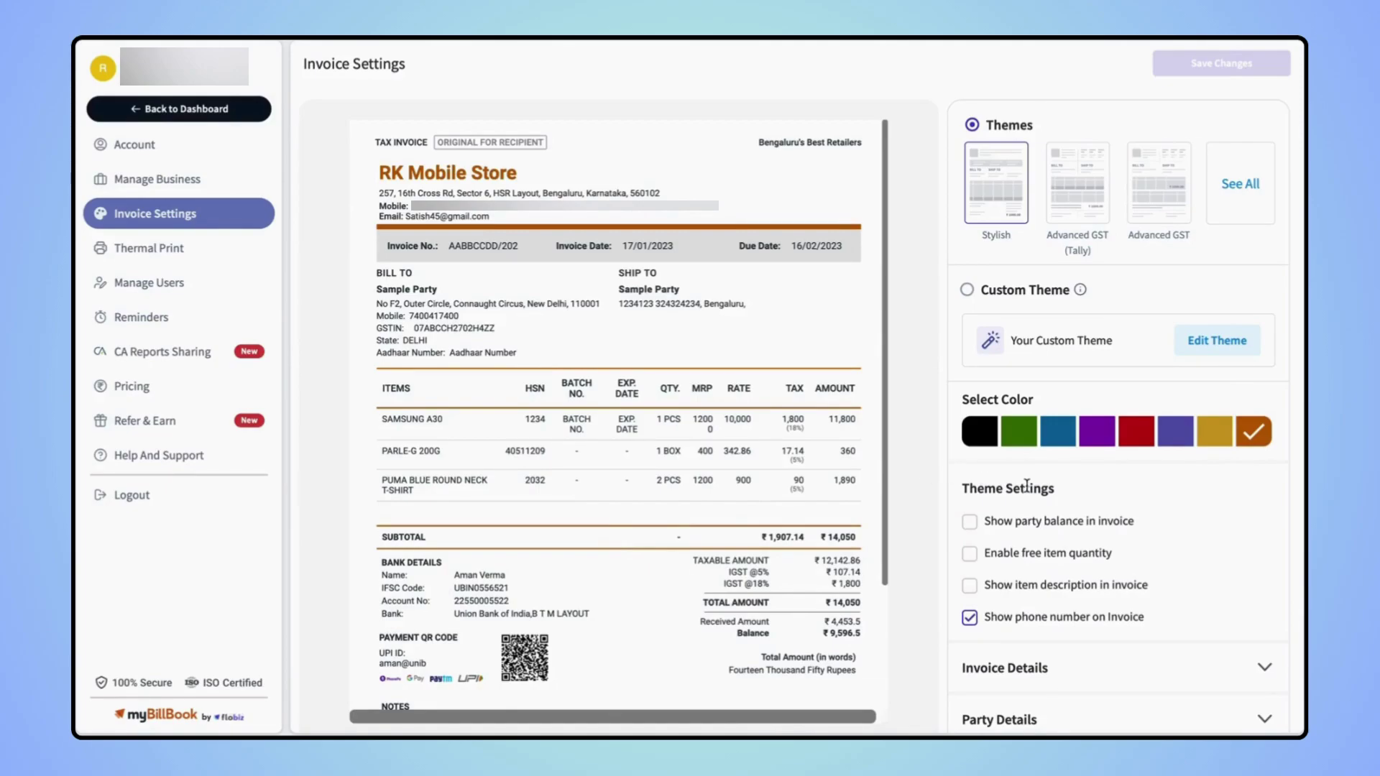
{"action": "scroll", "coordinate": [1026, 486], "scroll_direction": "down", "scroll_amount": 1}
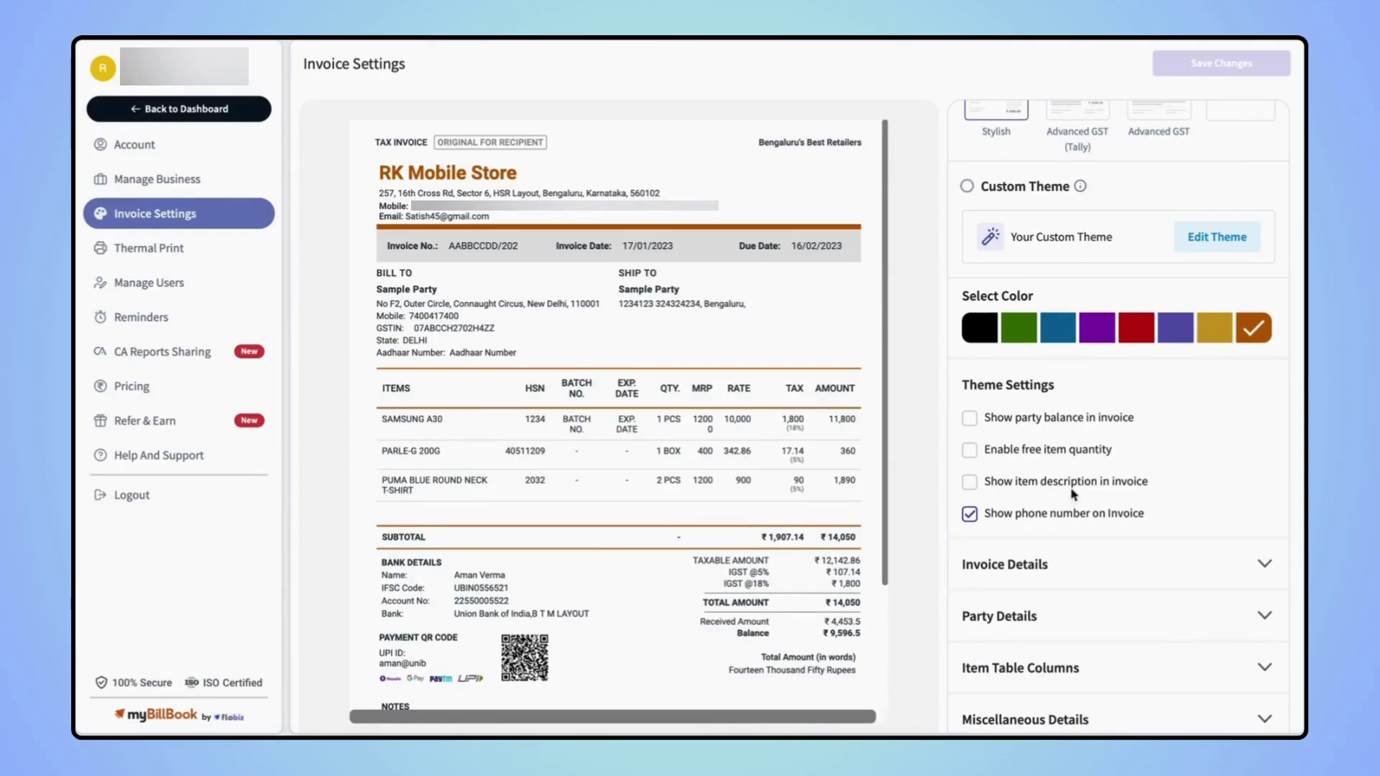
In Invoice Details, add then remove the Salesman field, and start a new custom field.
{"action": "left_click", "coordinate": [1266, 566]}
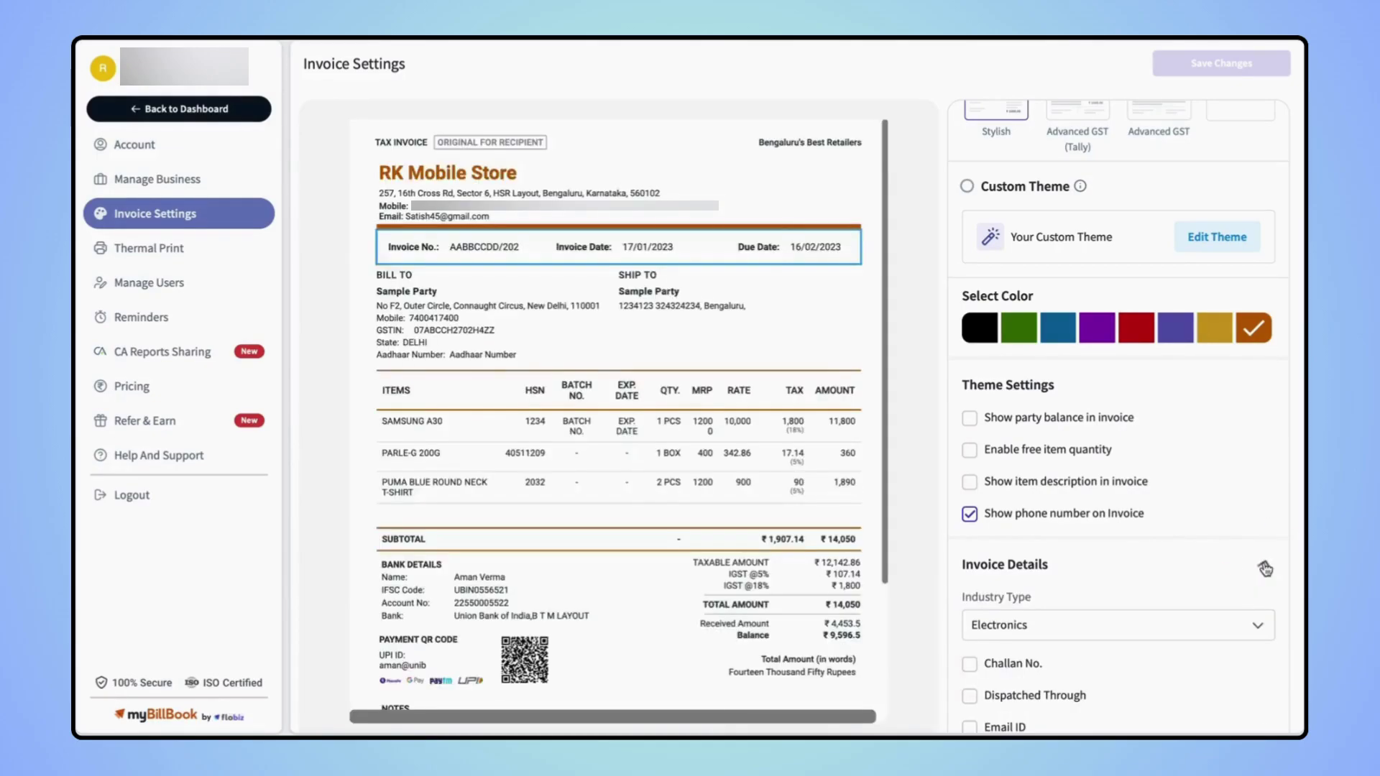
{"action": "scroll", "coordinate": [1263, 565], "scroll_direction": "down", "scroll_amount": 3}
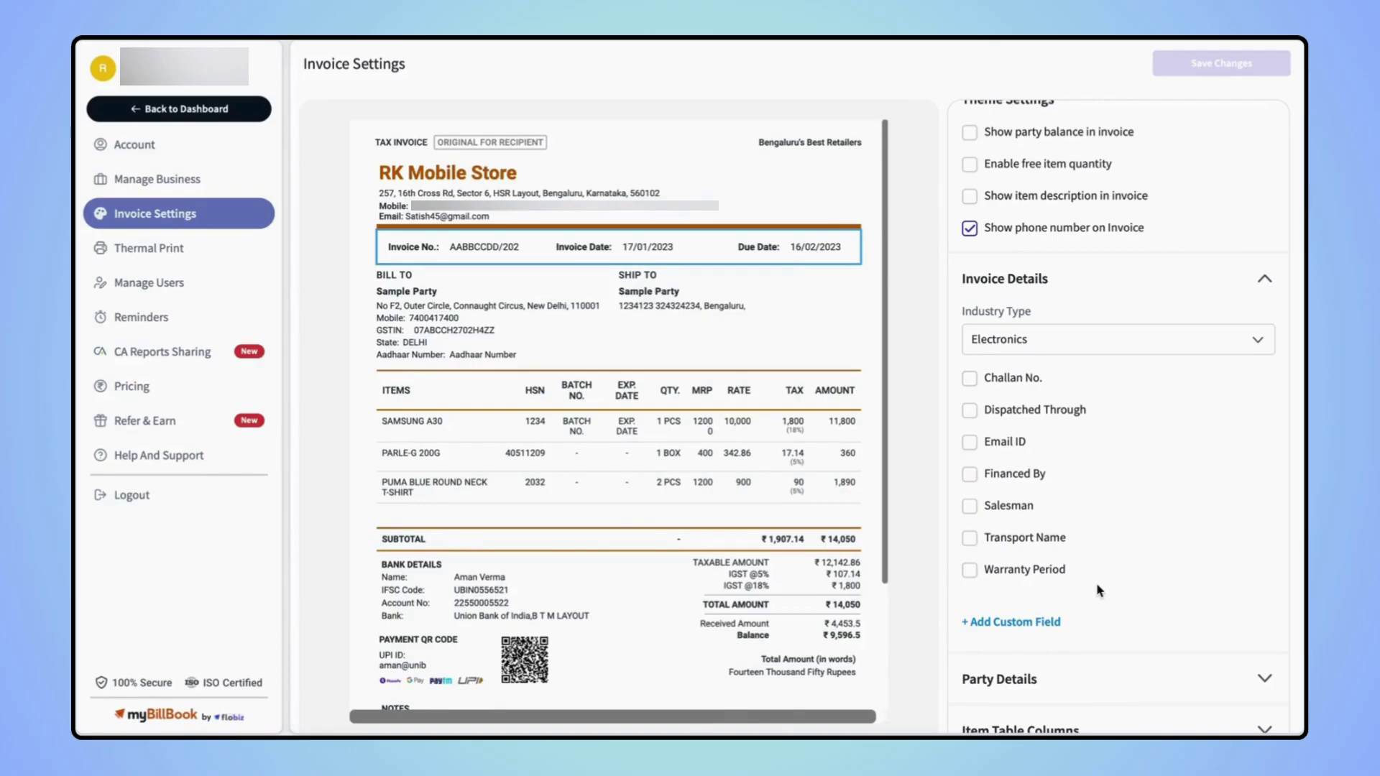
{"action": "left_click", "coordinate": [971, 508]}
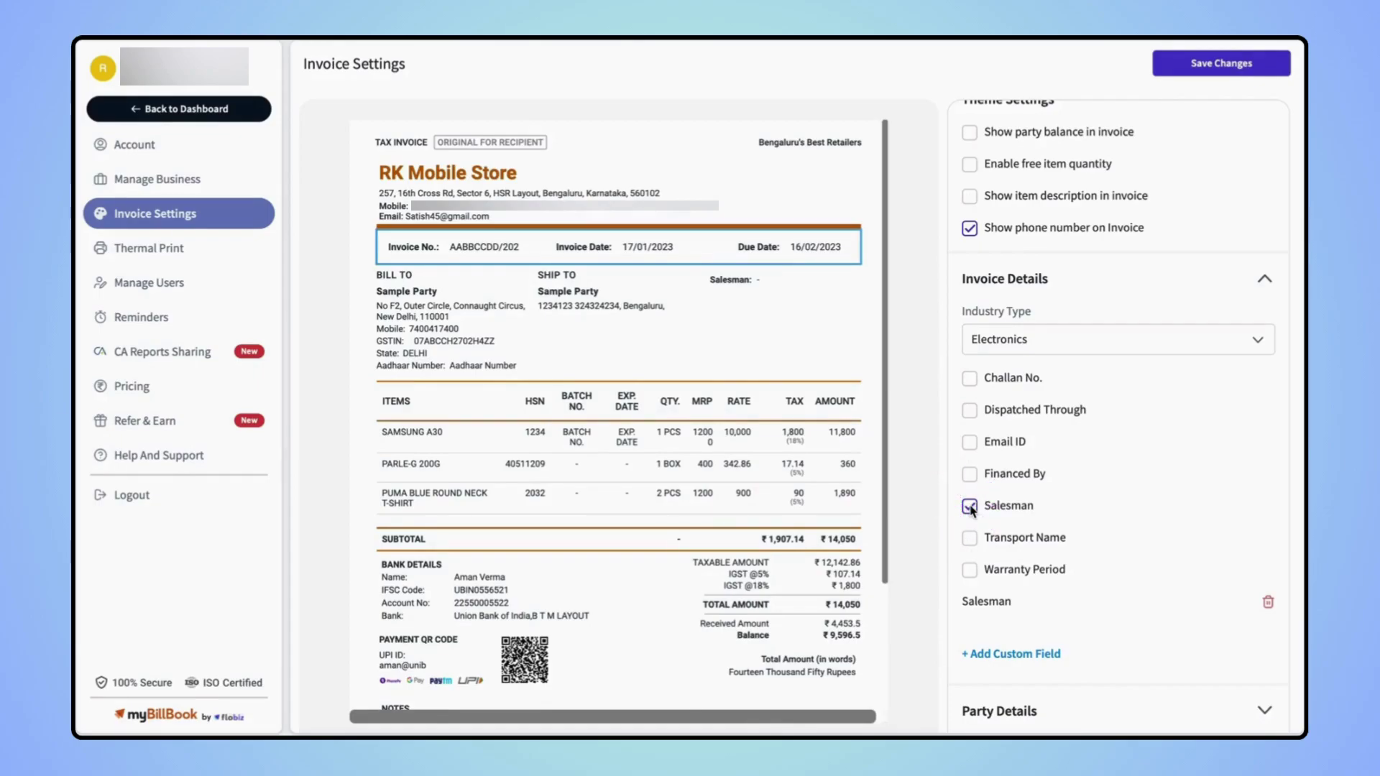
{"action": "left_click", "coordinate": [1267, 602]}
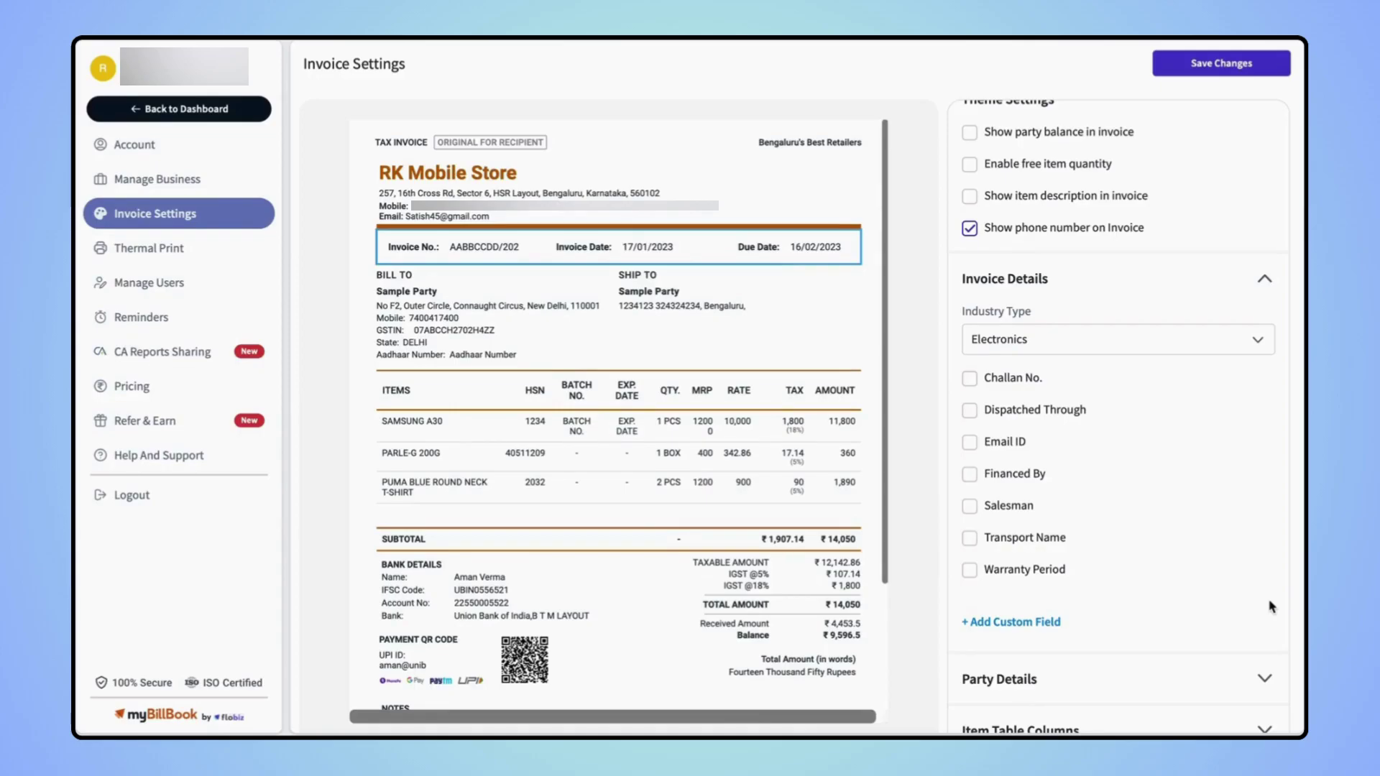
{"action": "left_click", "coordinate": [1004, 623]}
Create a 'Billed By' custom invoice field with a person's name as its default value.
{"action": "left_click", "coordinate": [1006, 625]}
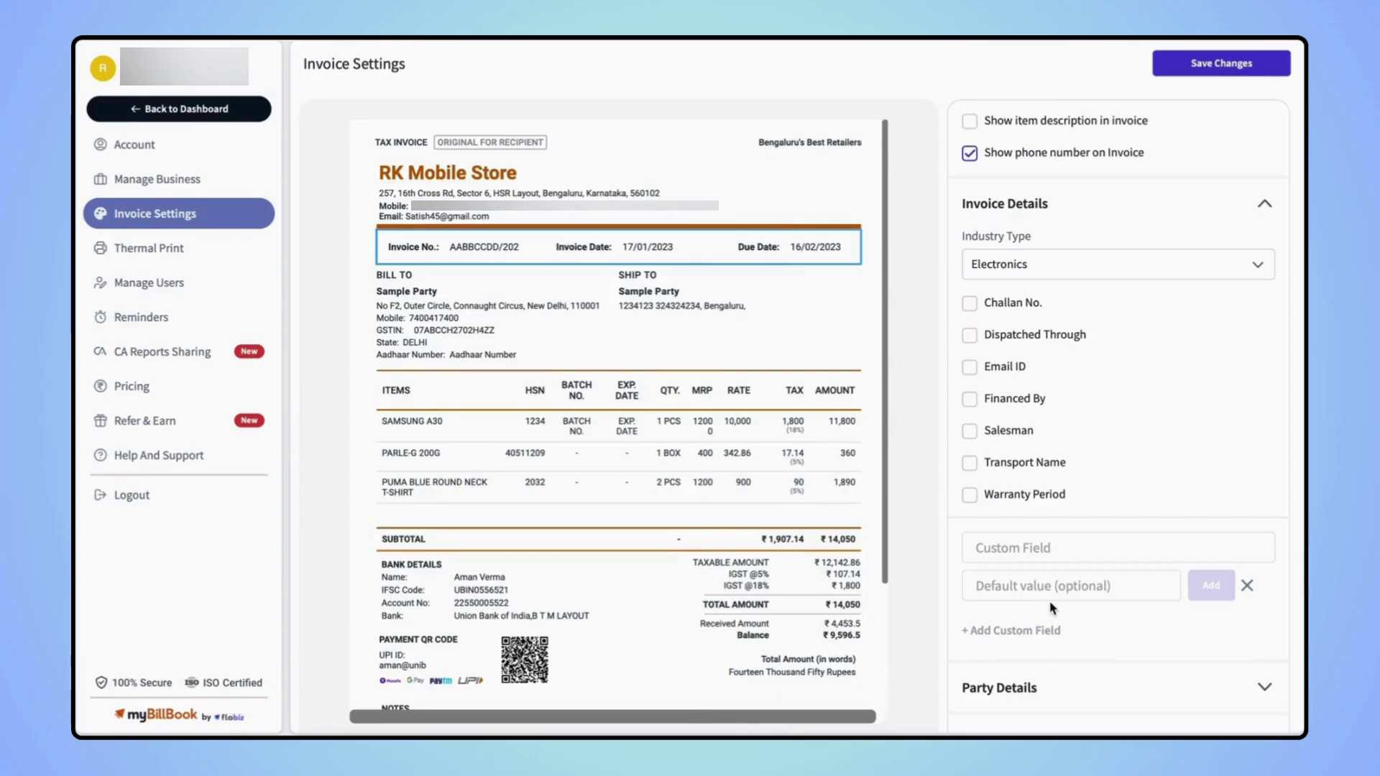
{"action": "left_click", "coordinate": [1006, 550]}
{"action": "type", "text": "B"}
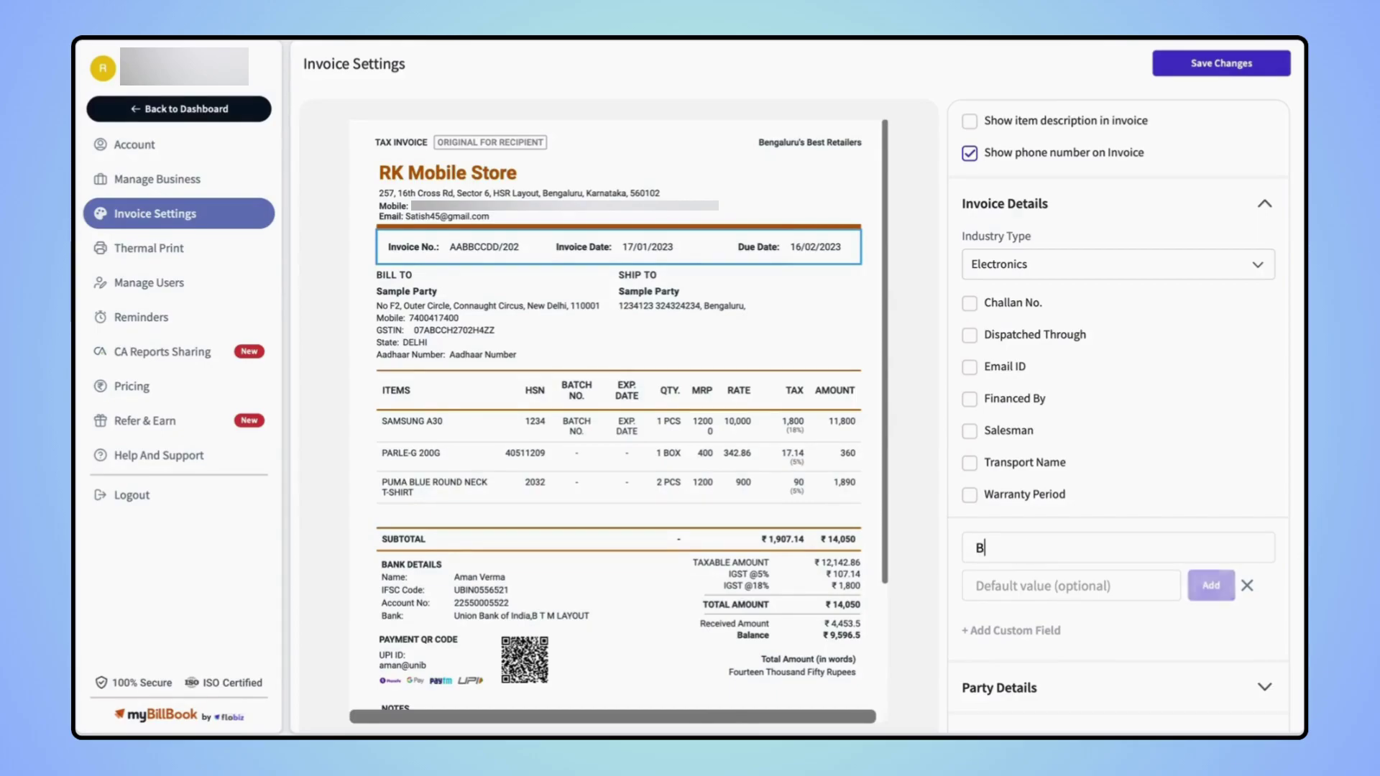
{"action": "type", "text": "illed "}
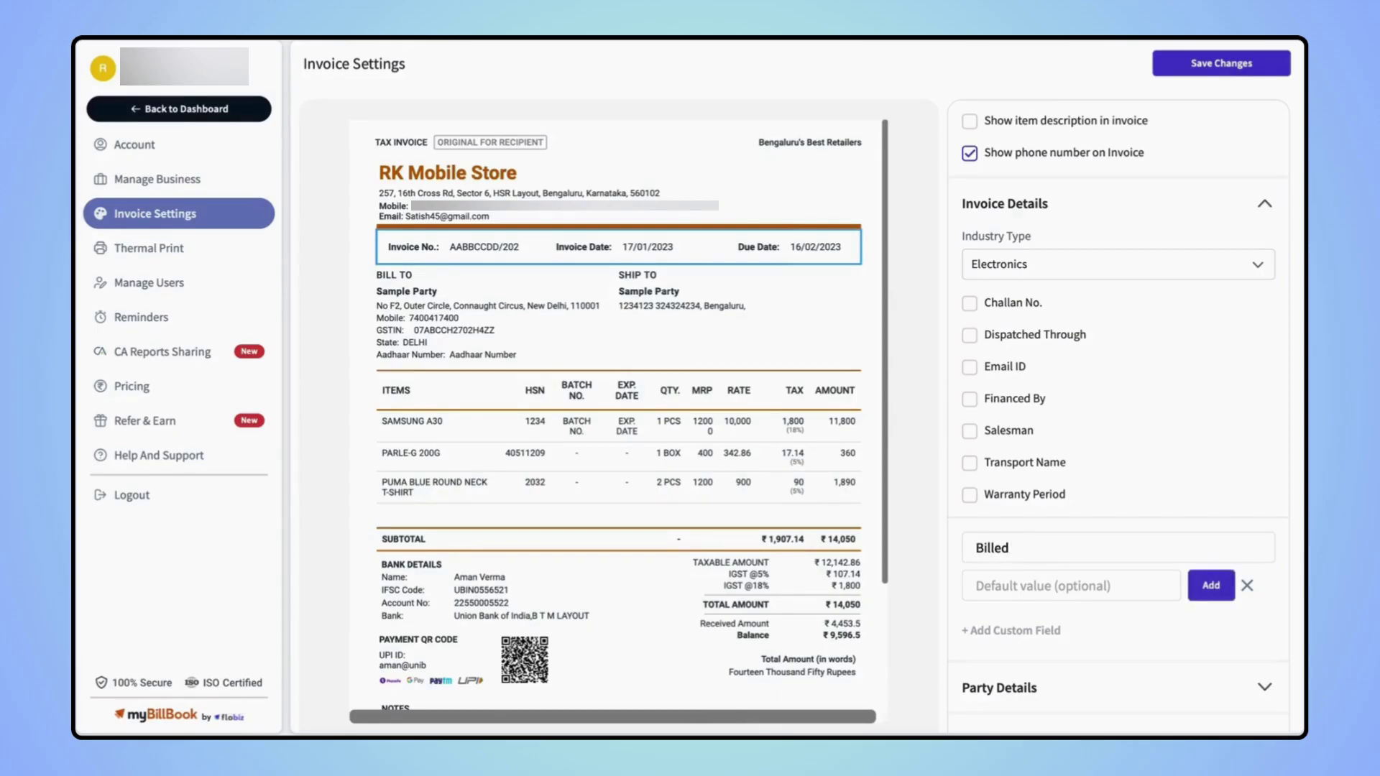
{"action": "type", "text": "By"}
{"action": "left_click", "coordinate": [1017, 575]}
{"action": "type", "text": "Rohan"}
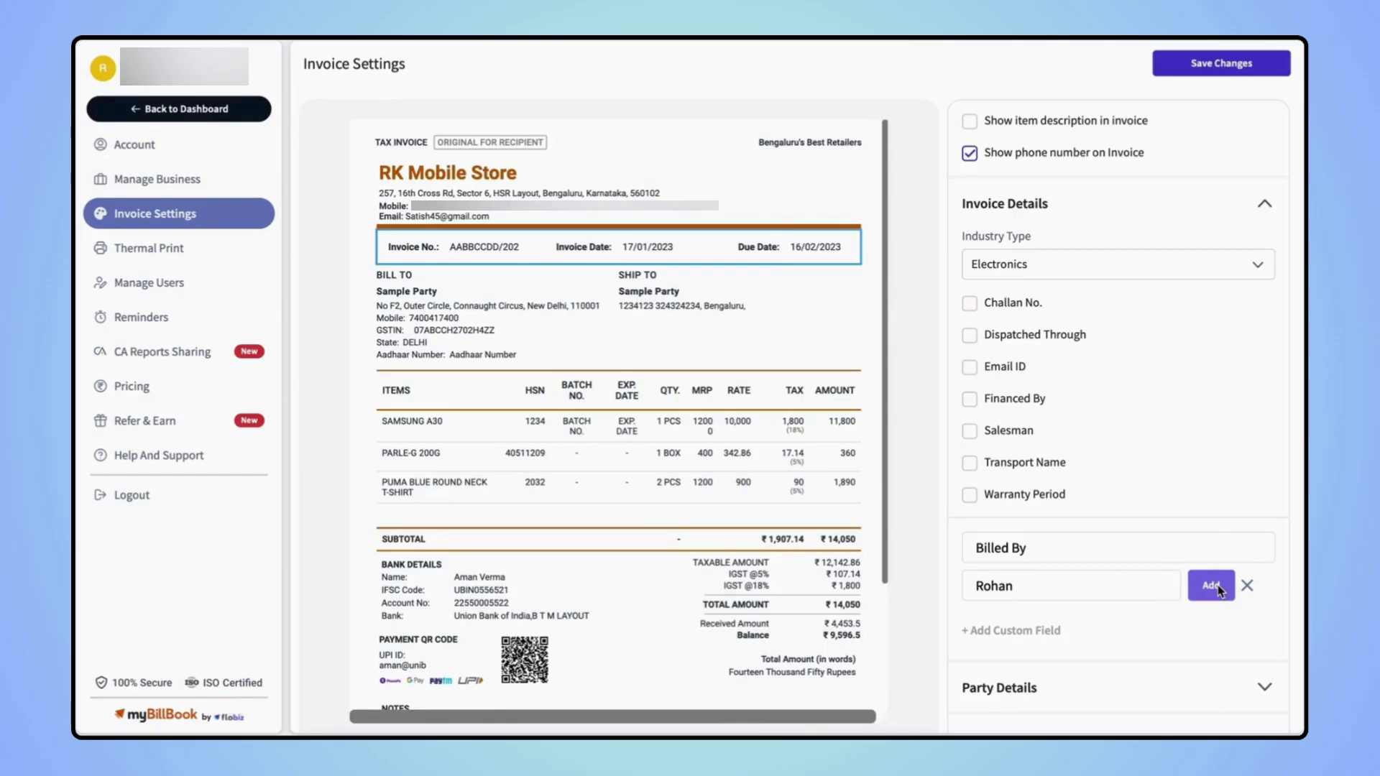
{"action": "left_click", "coordinate": [1215, 587]}
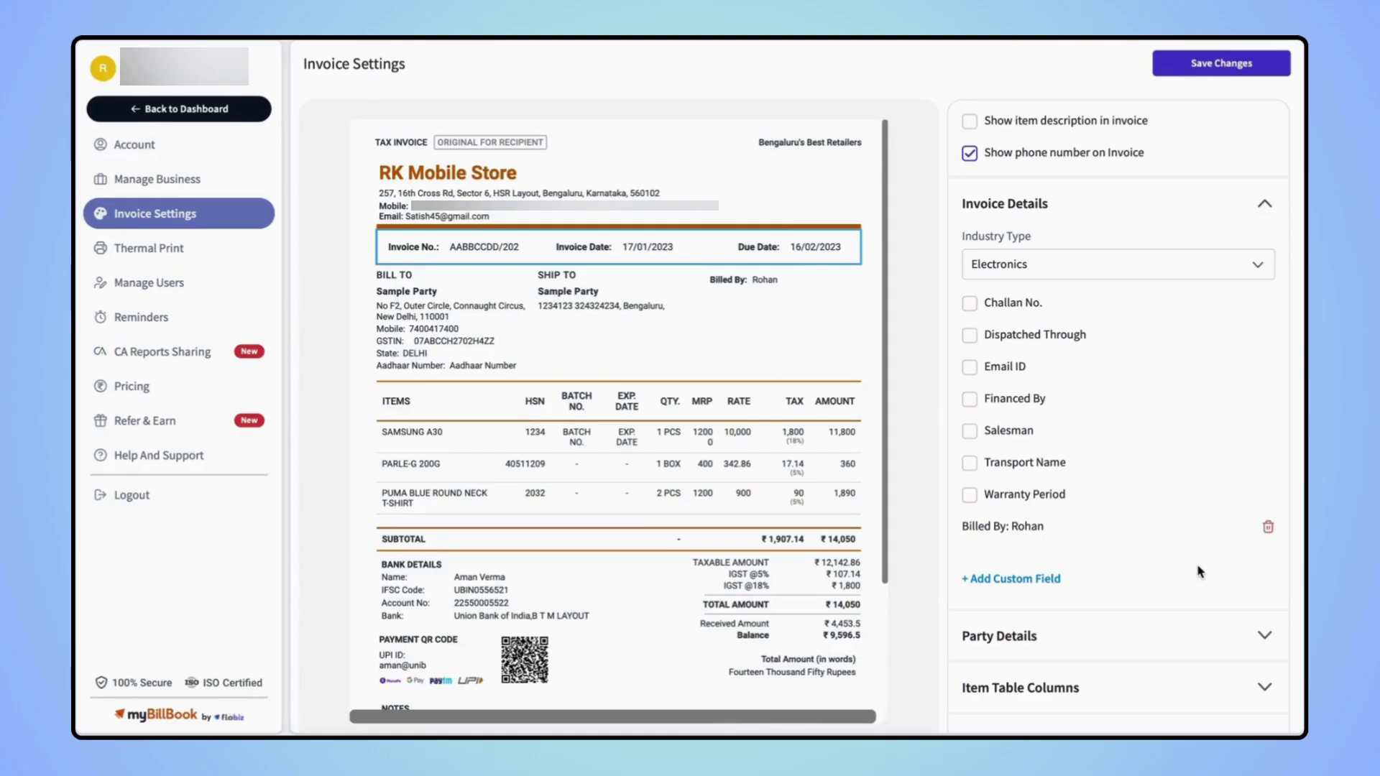
Save the invoice settings changes and return to the dashboard.
{"action": "left_click", "coordinate": [1264, 535]}
{"action": "left_click", "coordinate": [1216, 65]}
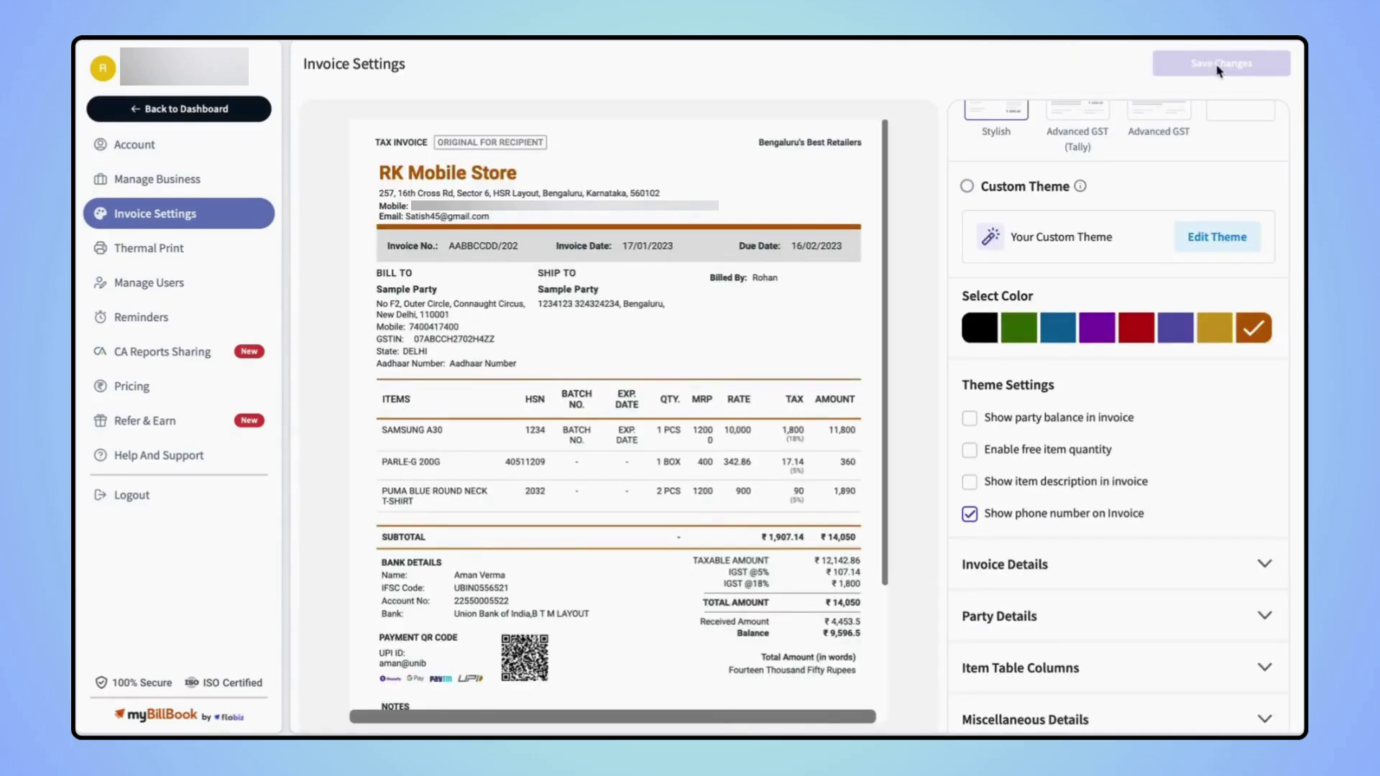
{"action": "left_click", "coordinate": [194, 110]}
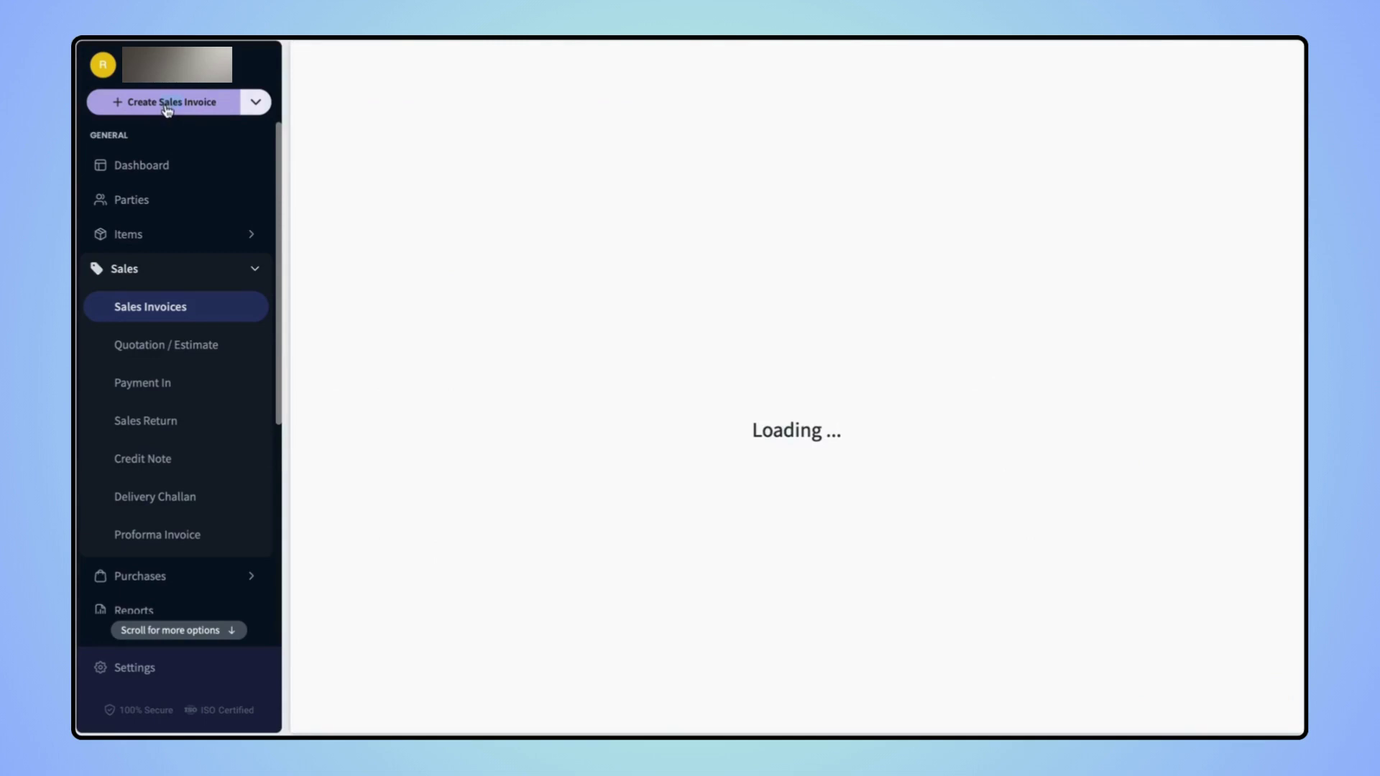
Set the Bill To party to the customer found by searching 'am'.
{"action": "left_click", "coordinate": [450, 288]}
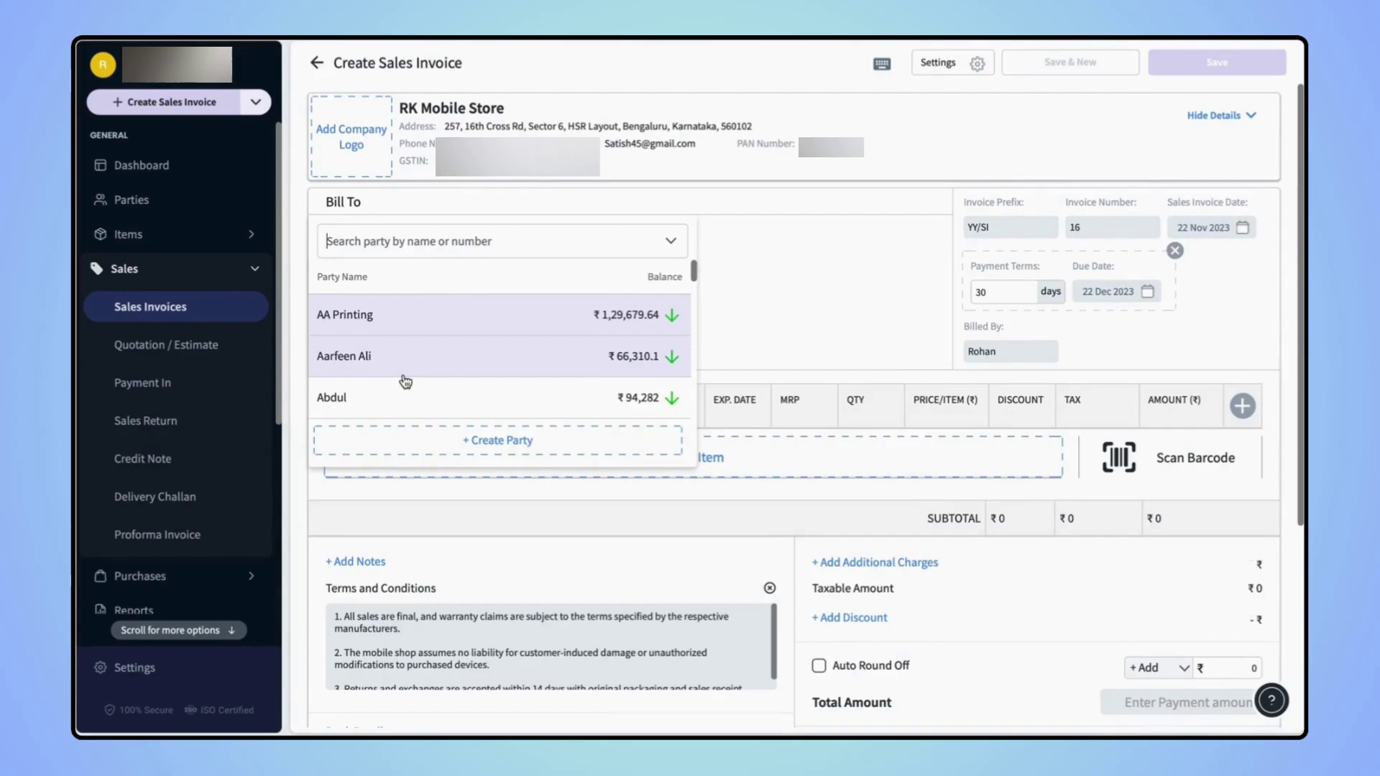
{"action": "type", "text": "am"}
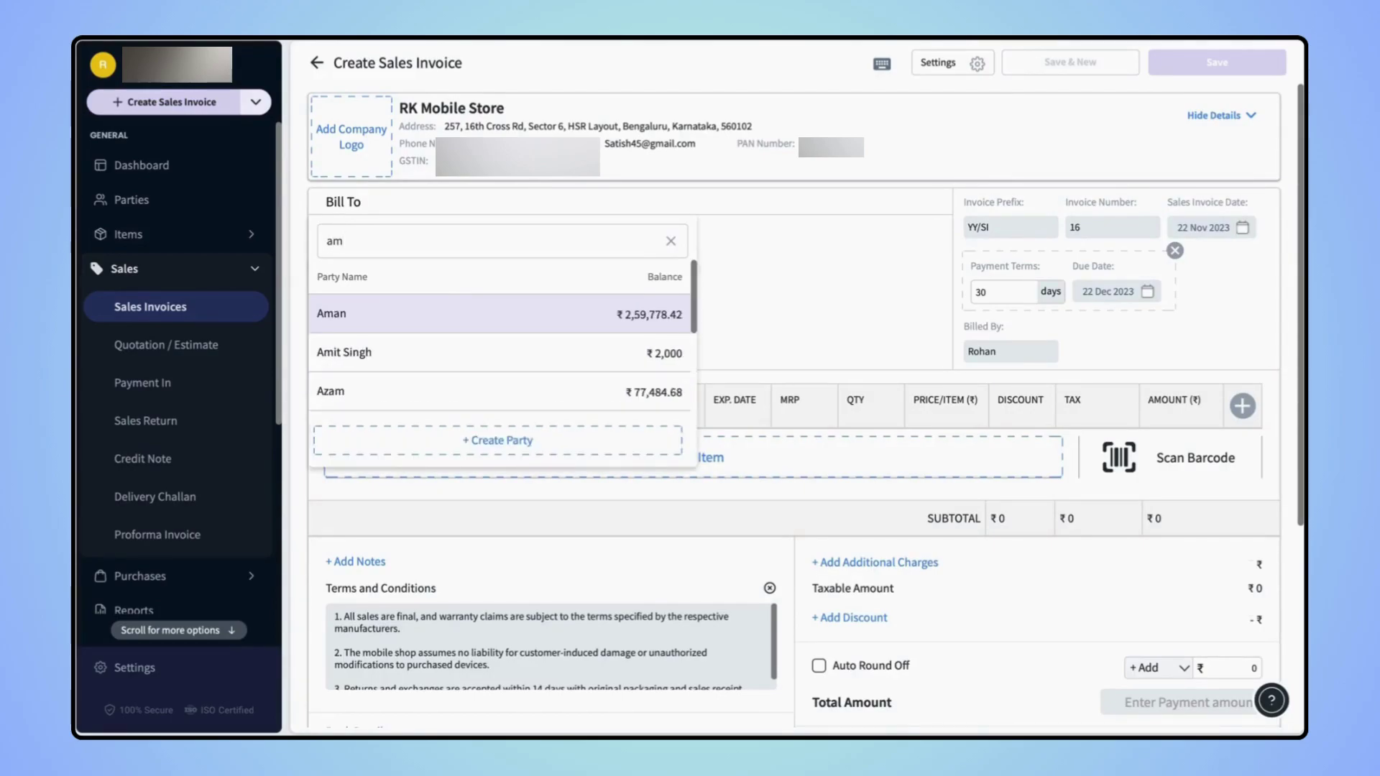
{"action": "key", "text": "Return"}
Add one Apple Earpods item to the invoice, totalling ₹16,599.
{"action": "left_click", "coordinate": [656, 459]}
{"action": "scroll", "coordinate": [655, 460], "scroll_direction": "down", "scroll_amount": 1}
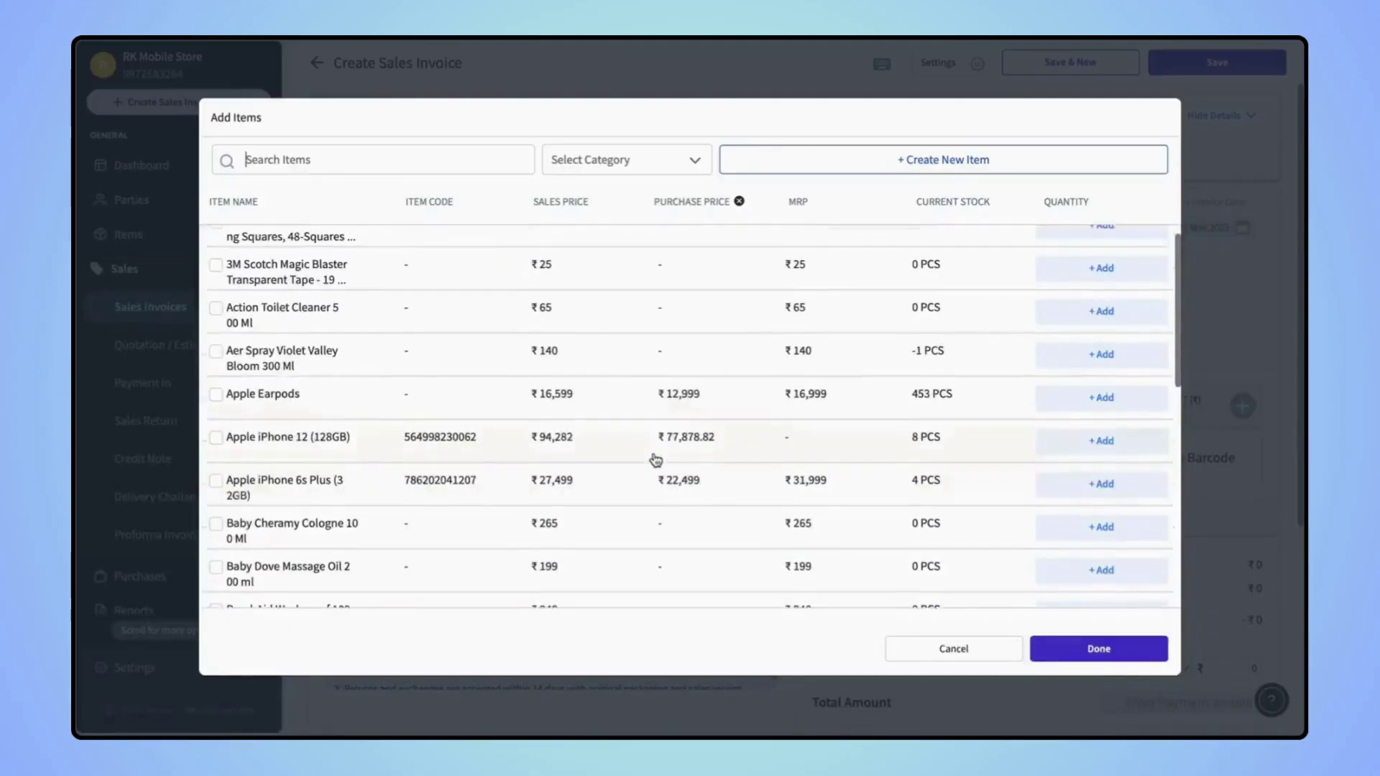
{"action": "scroll", "coordinate": [655, 460], "scroll_direction": "down", "scroll_amount": 6}
{"action": "scroll", "coordinate": [655, 460], "scroll_direction": "up", "scroll_amount": 5}
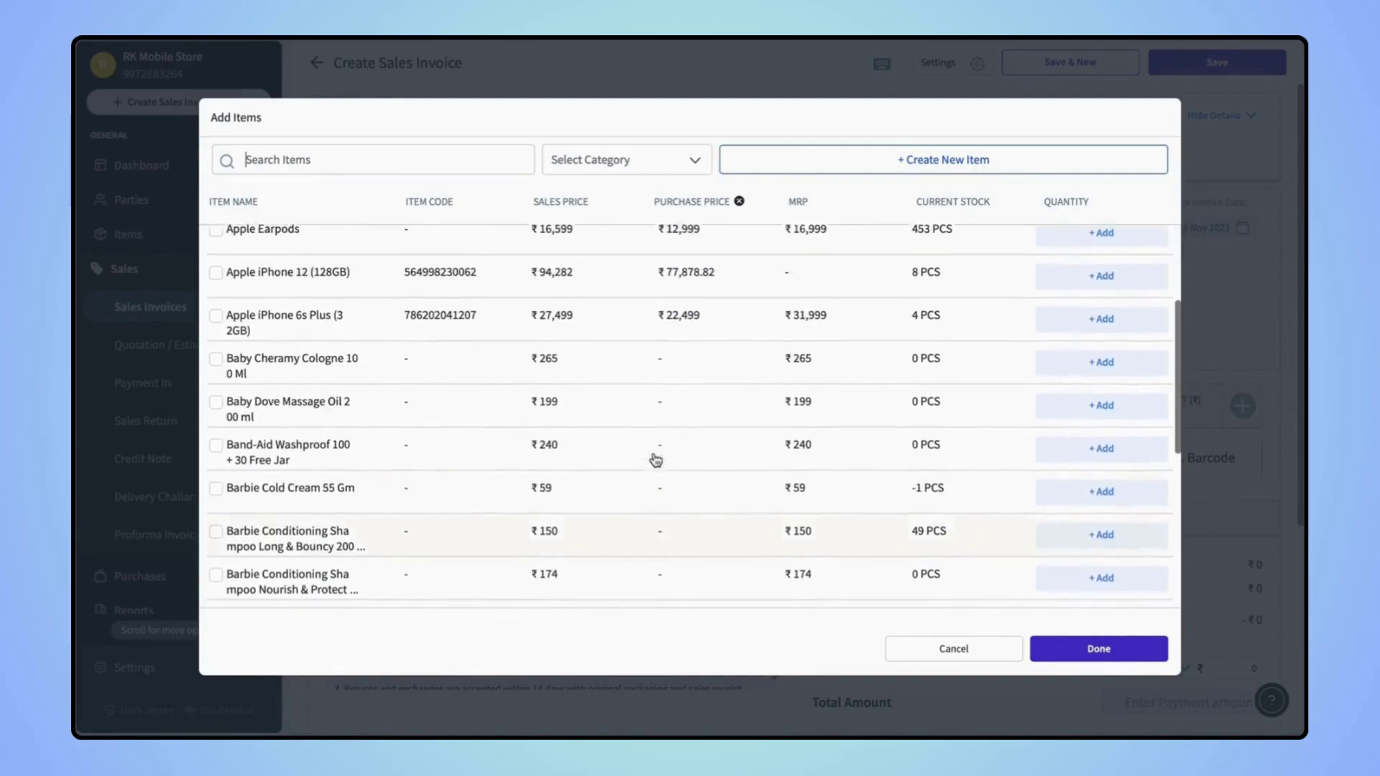
{"action": "scroll", "coordinate": [656, 460], "scroll_direction": "up", "scroll_amount": 2}
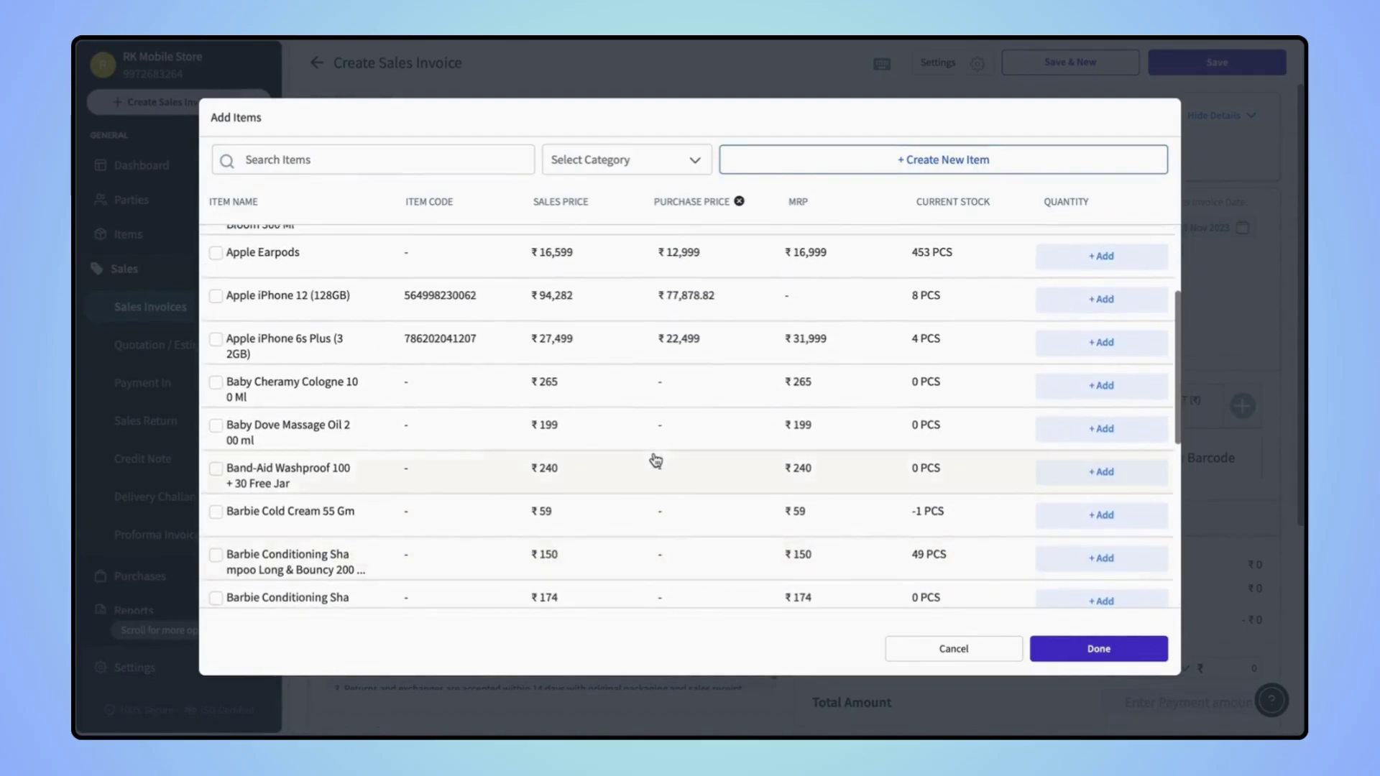
{"action": "left_click", "coordinate": [1100, 311]}
{"action": "left_click", "coordinate": [1090, 649]}
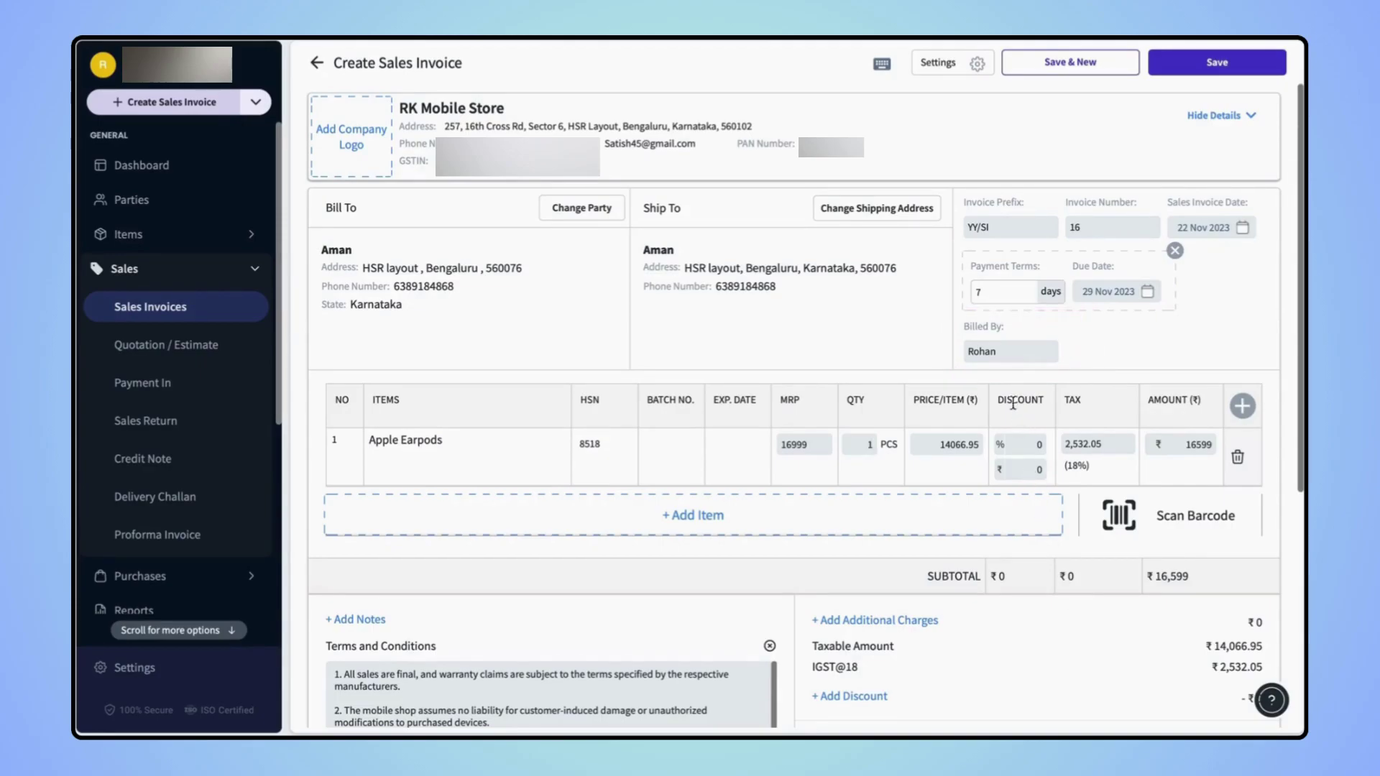
Replace the prefilled Billed By name with a different person's name and save invoice YY/SI16.
{"action": "left_click", "coordinate": [997, 353]}
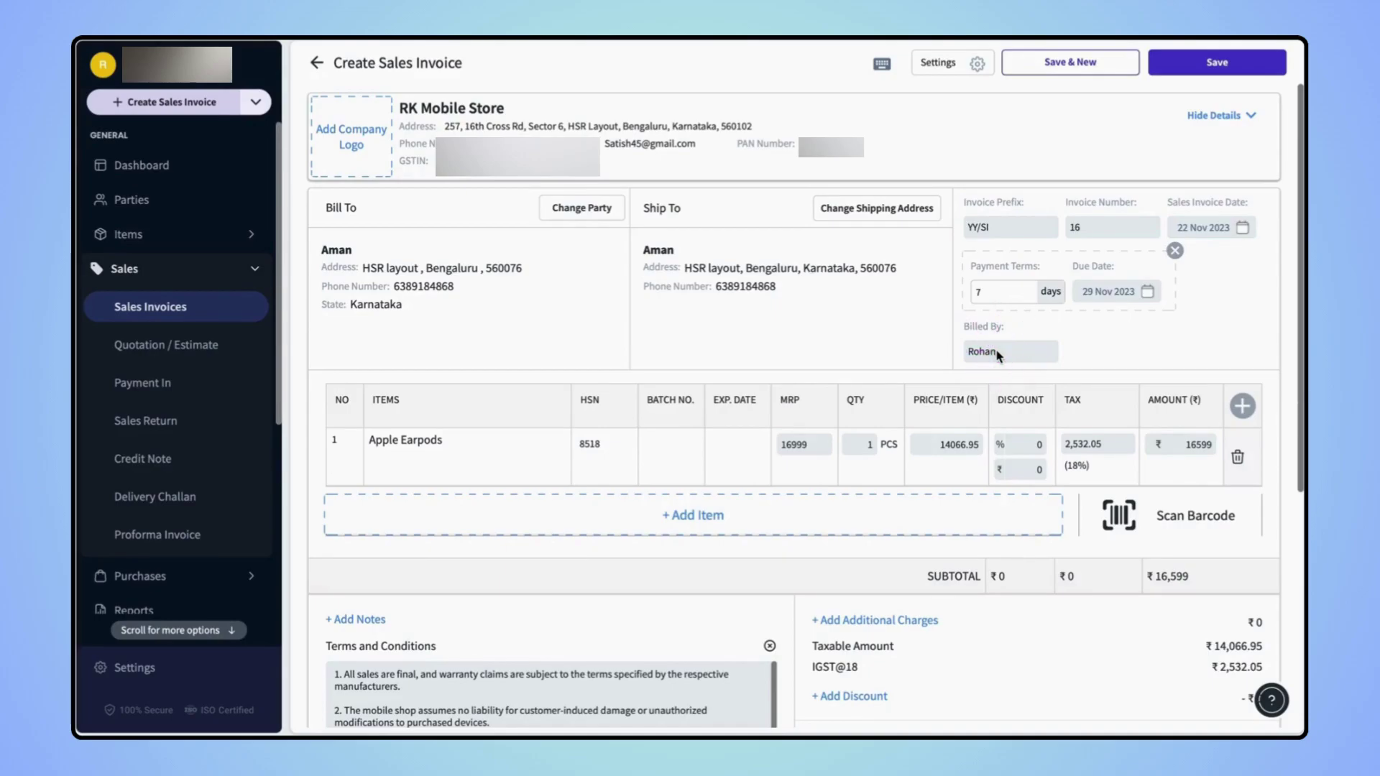
{"action": "double_click", "coordinate": [997, 351]}
{"action": "key", "text": "BackSpace"}
{"action": "type", "text": "Ramesh"}
{"action": "left_click", "coordinate": [1217, 63]}
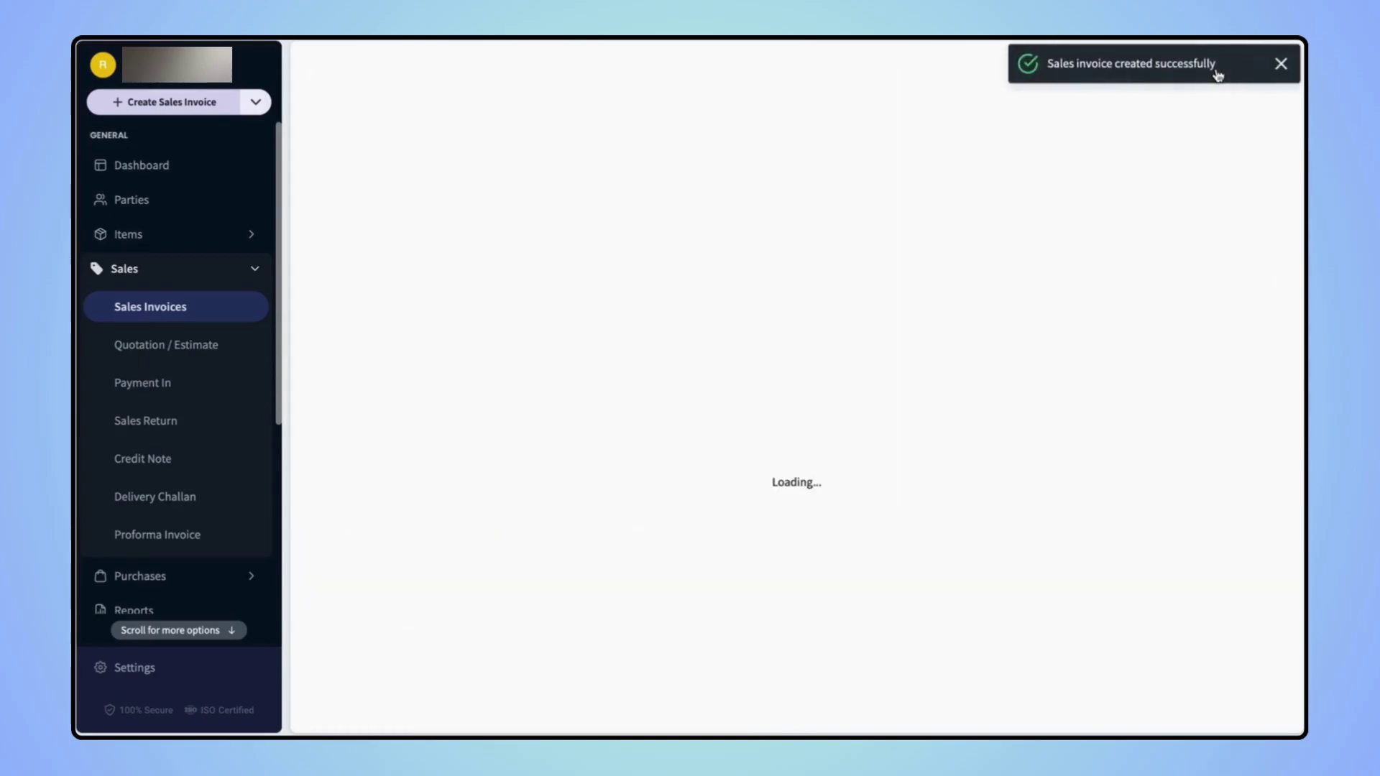